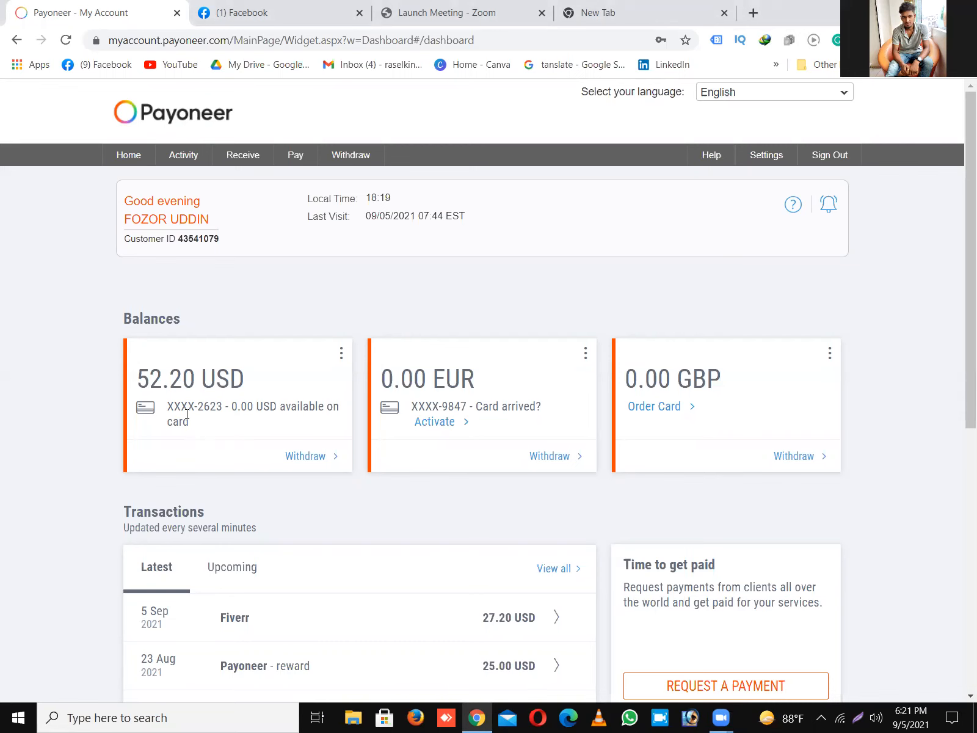
Open Make a Payment from the Pay menu in a new browser tab, keeping the dashboard showing
{"action": "scroll", "coordinate": [262, 497], "scroll_direction": "down", "scroll_amount": 2}
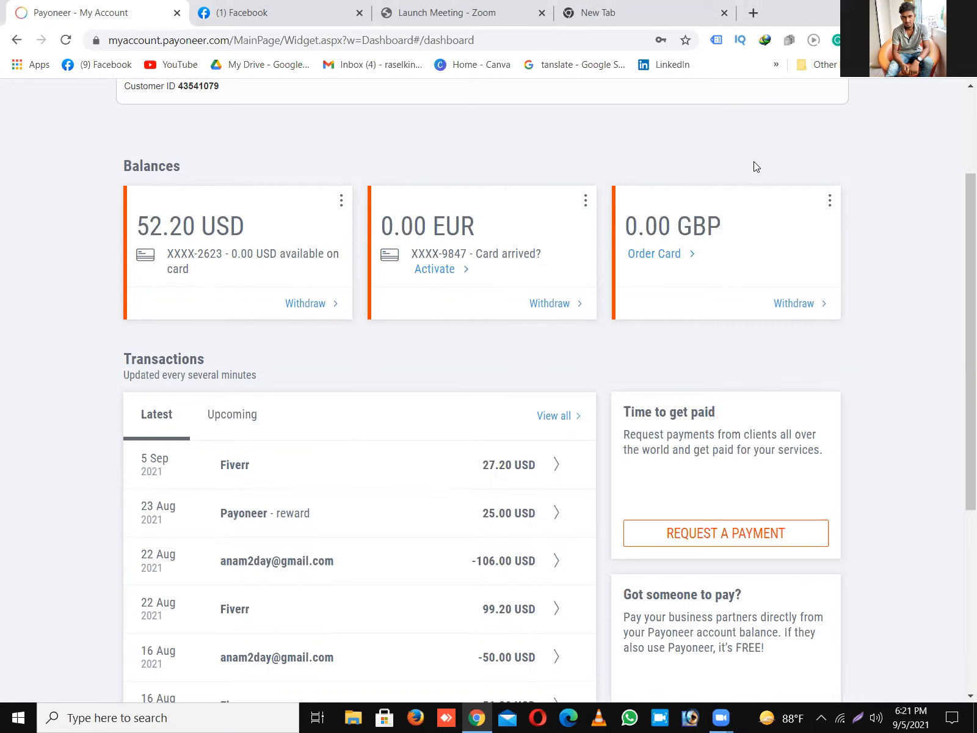
{"action": "scroll", "coordinate": [753, 164], "scroll_direction": "up", "scroll_amount": 3}
{"action": "mouse_move", "coordinate": [754, 166]}
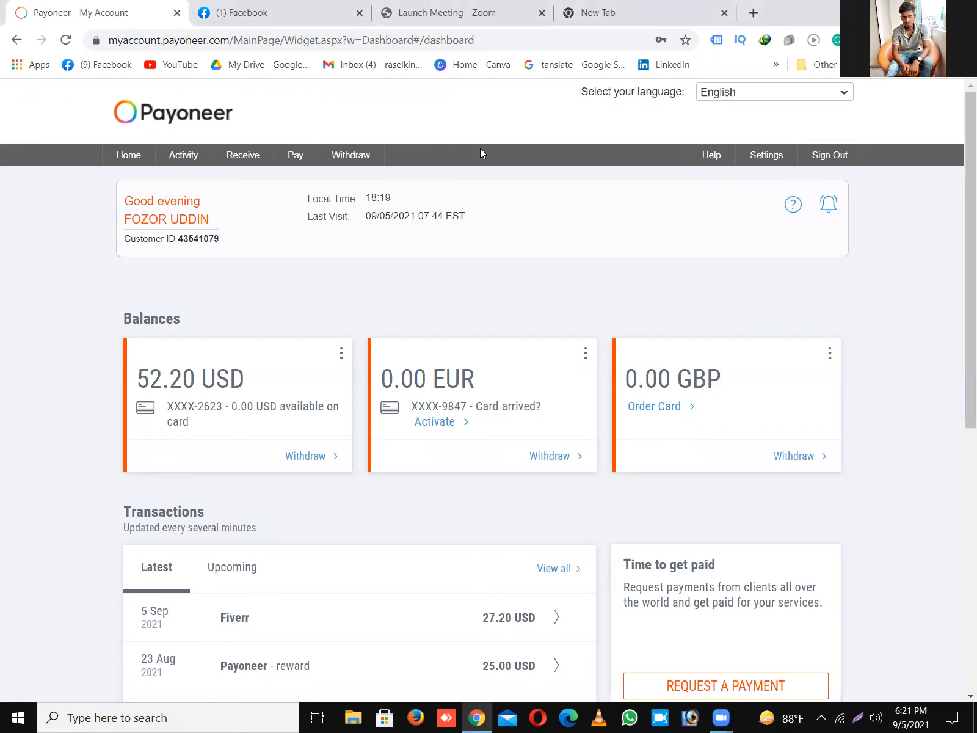
{"action": "mouse_move", "coordinate": [293, 160]}
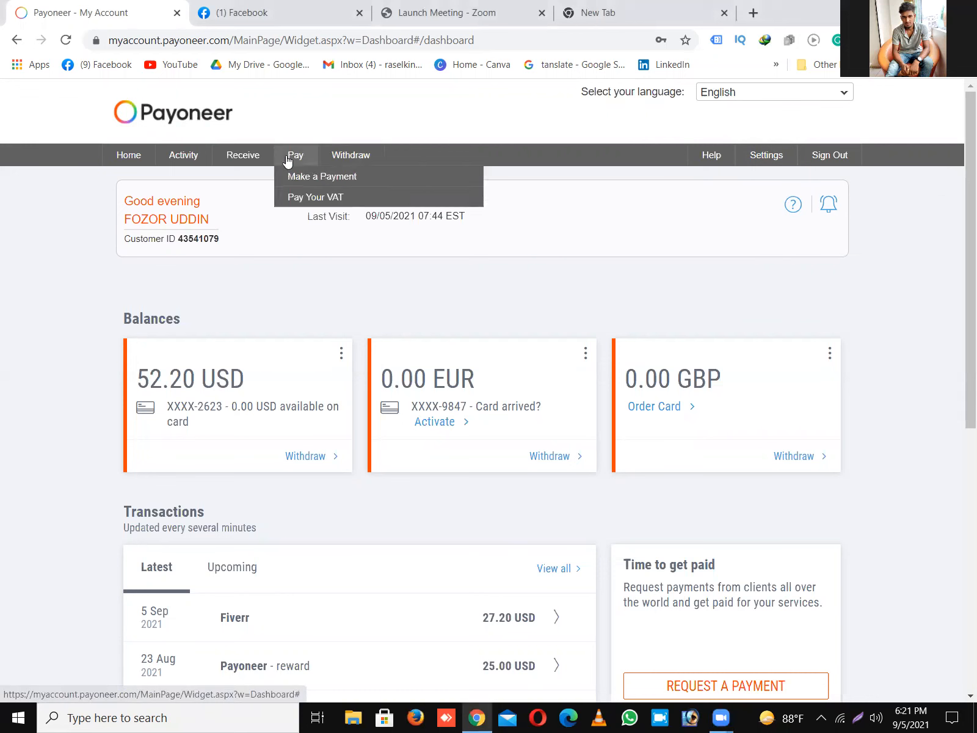
{"action": "right_click", "coordinate": [332, 178]}
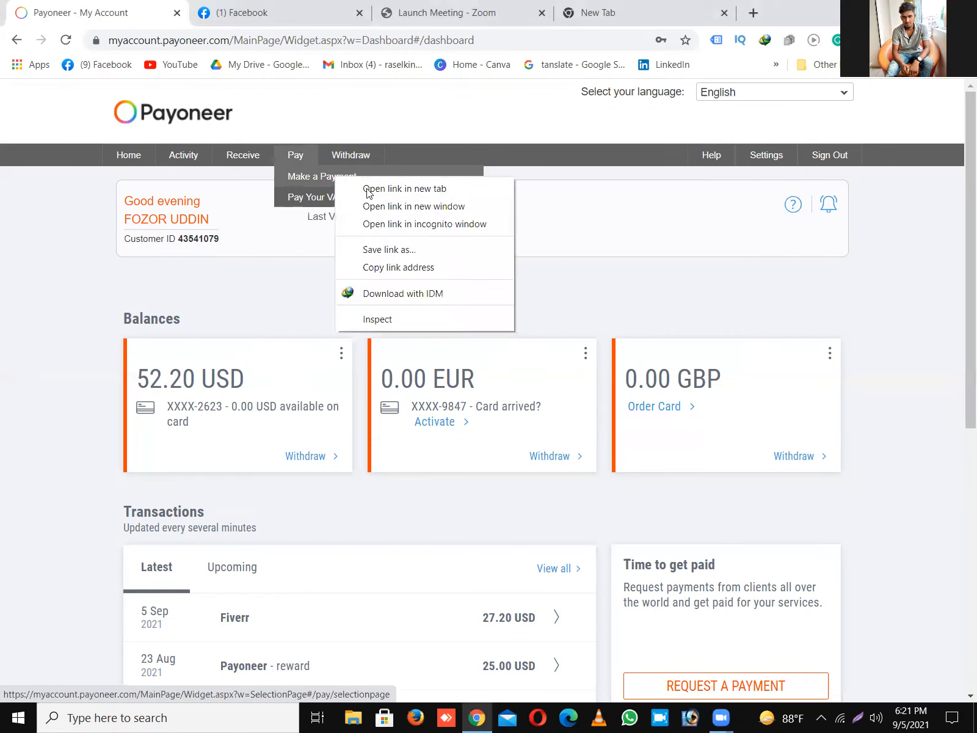
{"action": "left_click", "coordinate": [400, 189]}
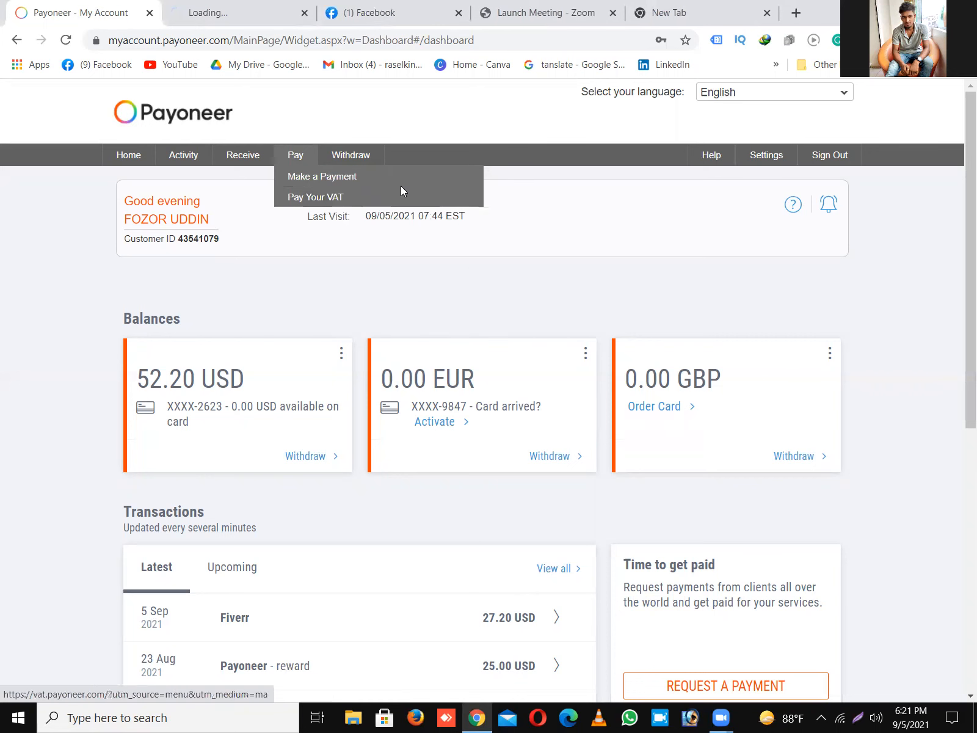
{"action": "scroll", "coordinate": [300, 444], "scroll_direction": "down", "scroll_amount": 3}
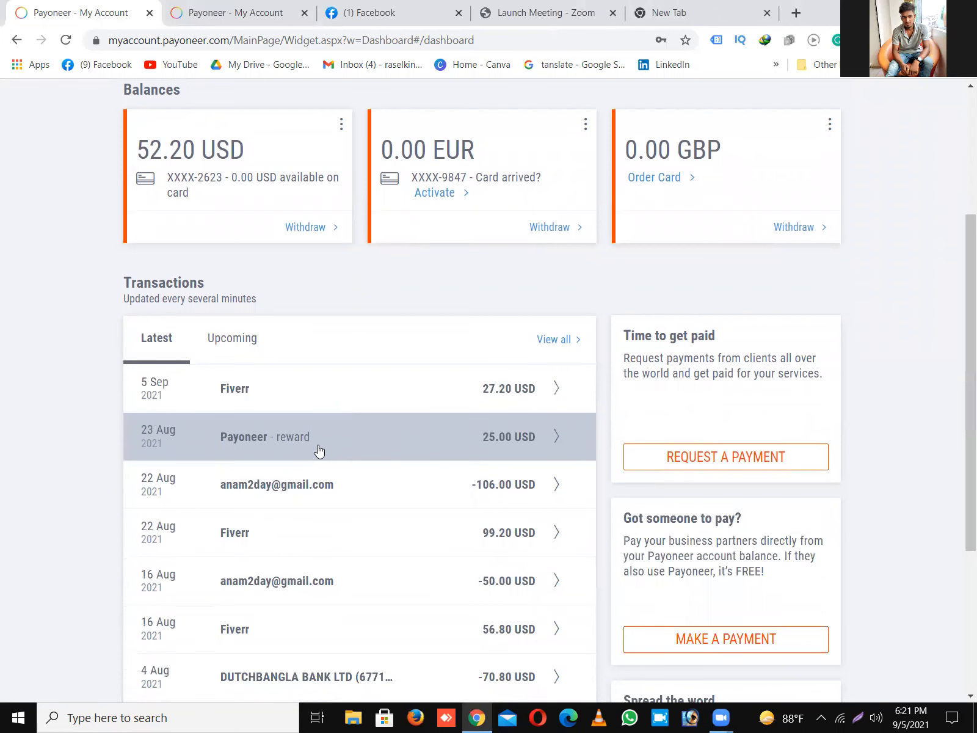
{"action": "left_click", "coordinate": [329, 483]}
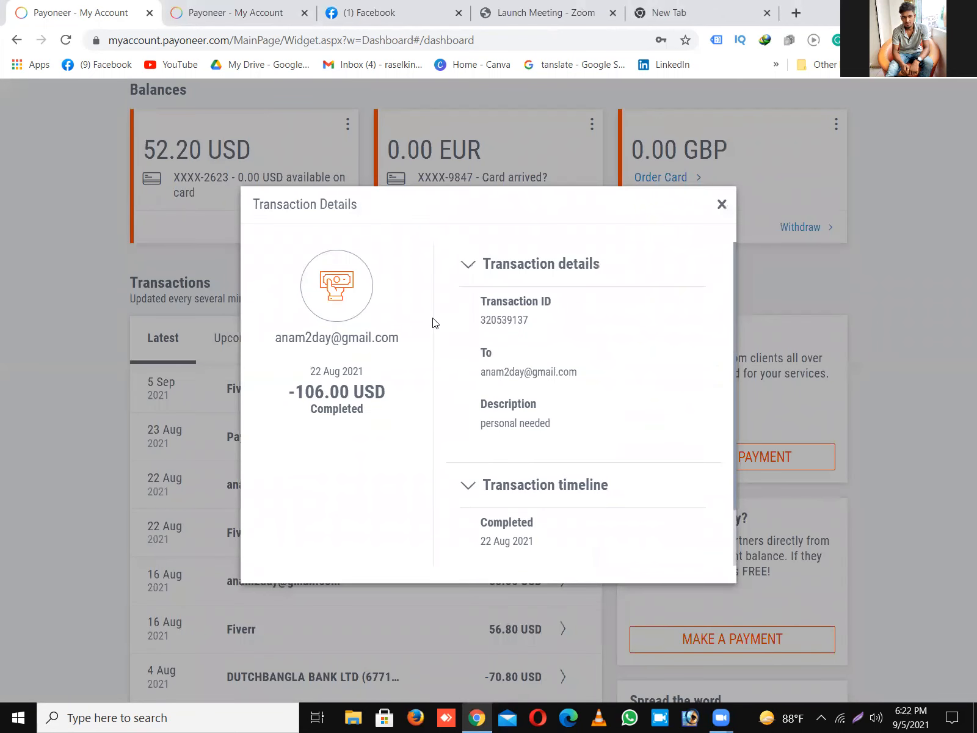
{"action": "double_click", "coordinate": [294, 334]}
{"action": "right_click", "coordinate": [294, 334]}
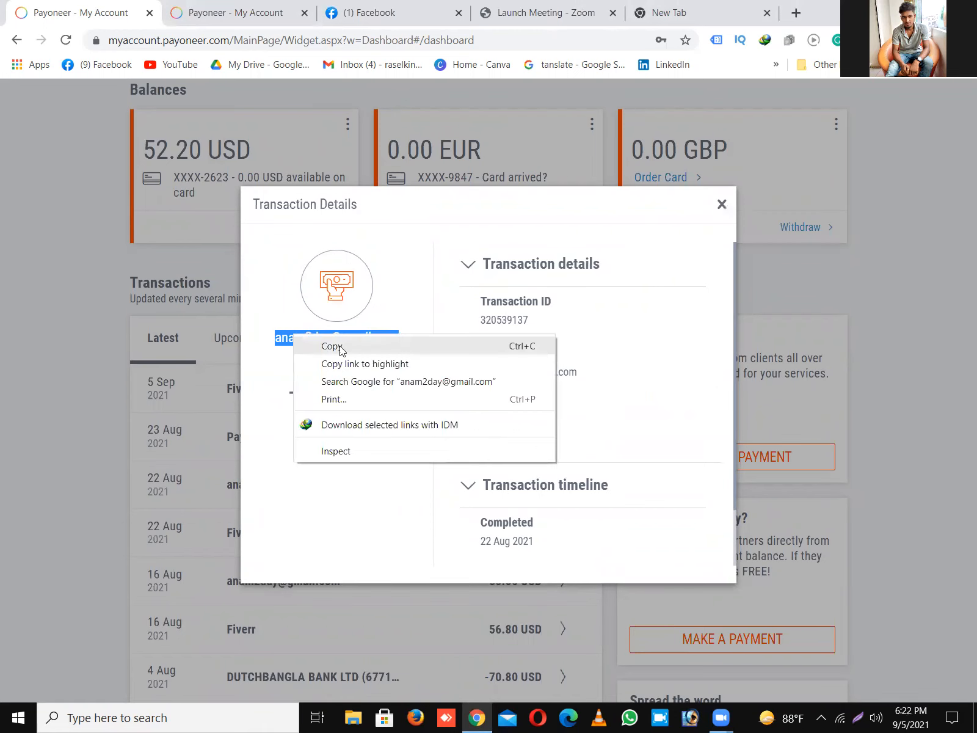
{"action": "left_click", "coordinate": [332, 346]}
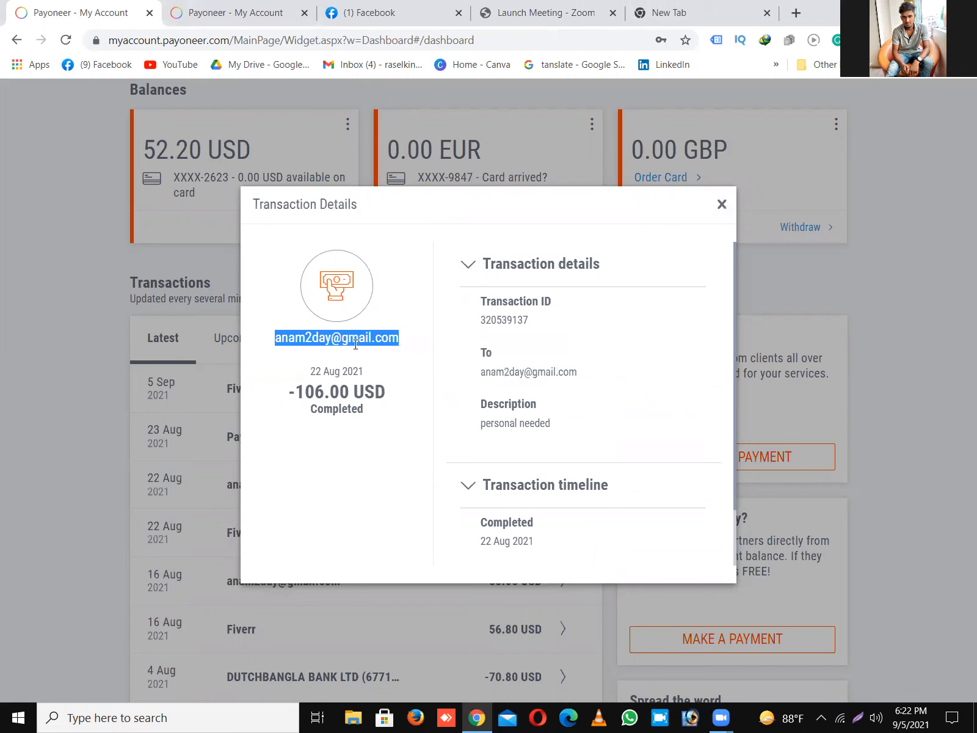
{"action": "left_click", "coordinate": [722, 204]}
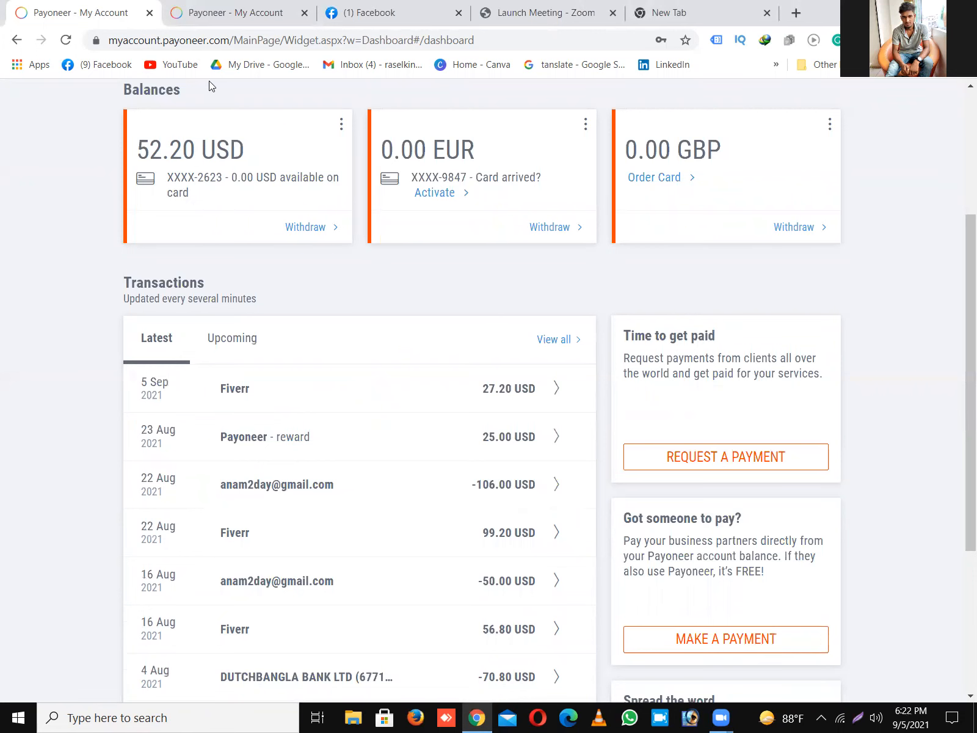
On the new Make a Payment tab, choose to pay to a recipient's Payoneer account
{"action": "left_click", "coordinate": [226, 11]}
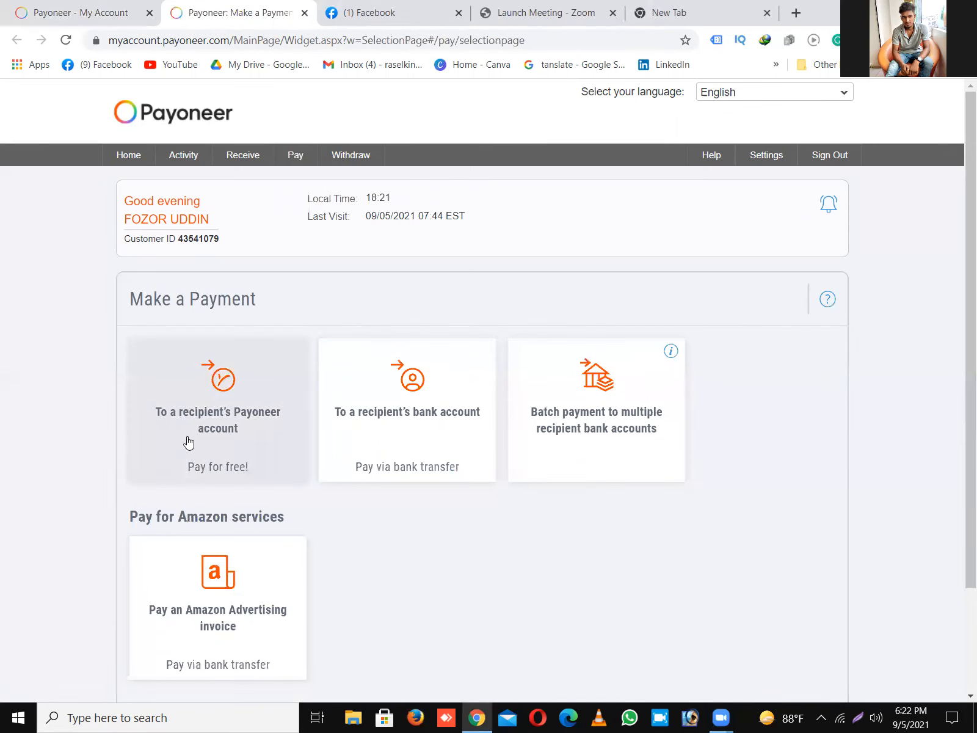
{"action": "scroll", "coordinate": [187, 440], "scroll_direction": "down", "scroll_amount": 1}
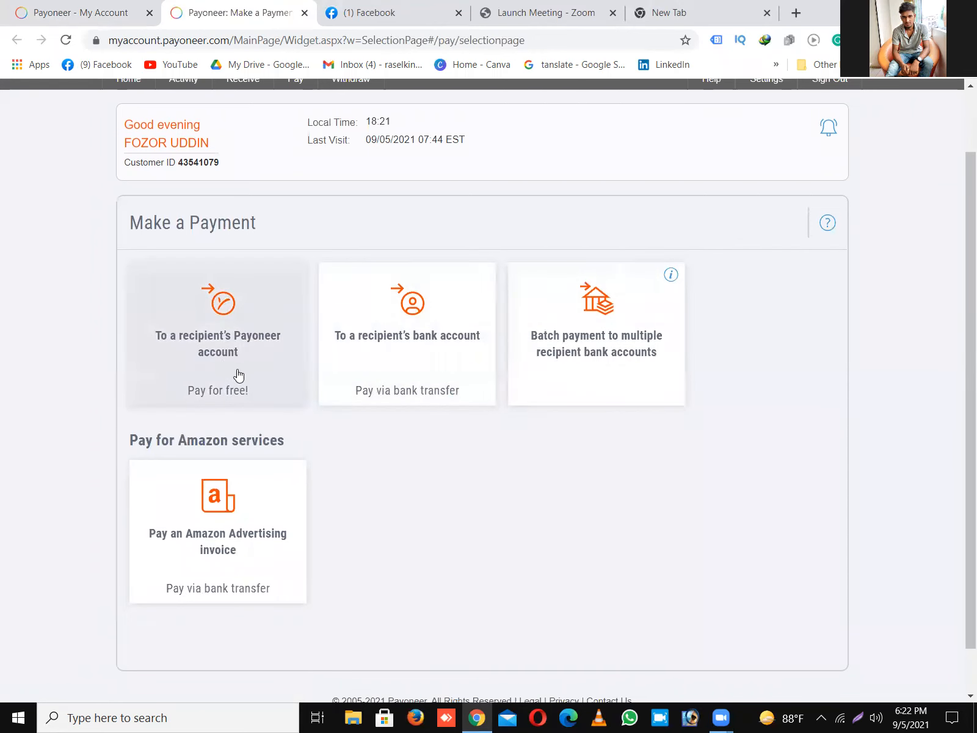
{"action": "left_click", "coordinate": [205, 334]}
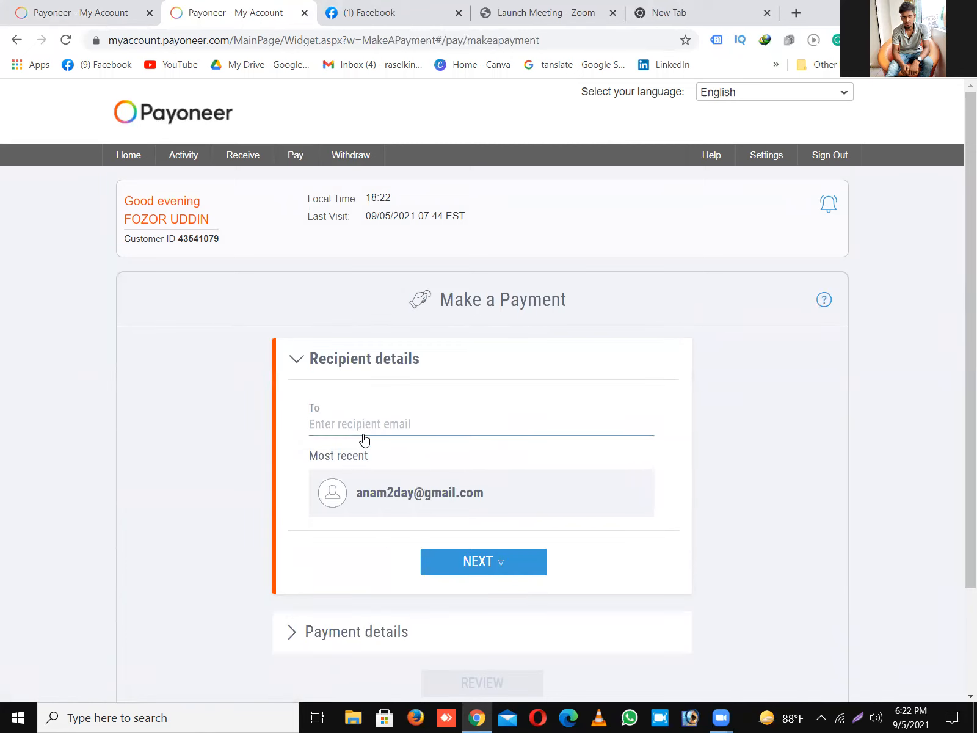
Pick the most recent recipient and pay from the USD balance
{"action": "left_click", "coordinate": [425, 495]}
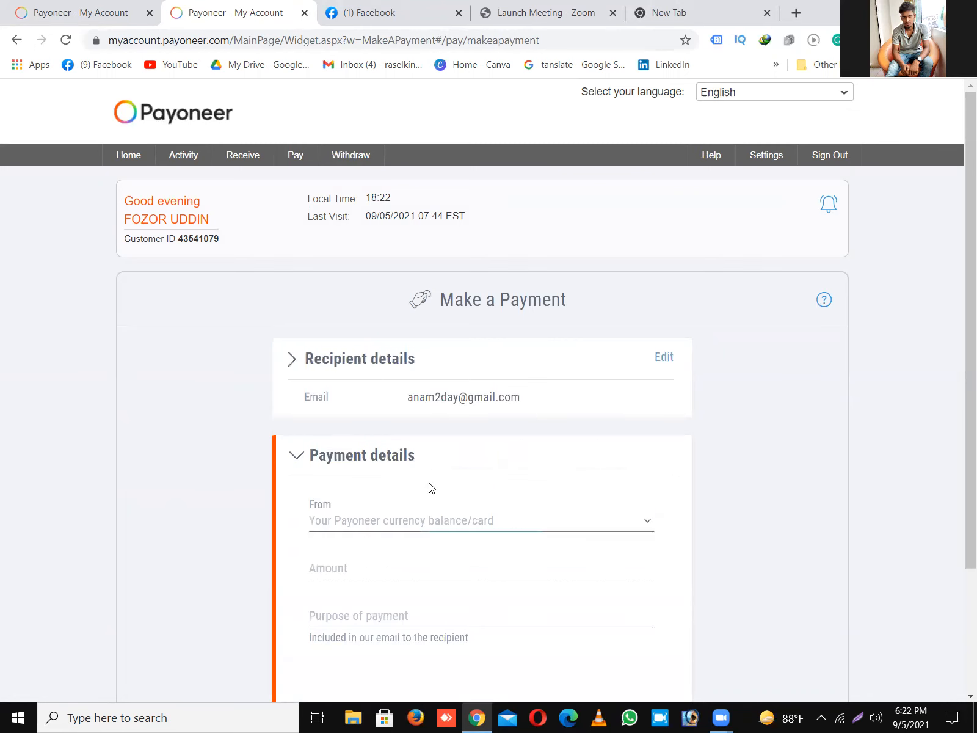
{"action": "scroll", "coordinate": [448, 441], "scroll_direction": "down", "scroll_amount": 1}
{"action": "scroll", "coordinate": [399, 458], "scroll_direction": "down", "scroll_amount": 1}
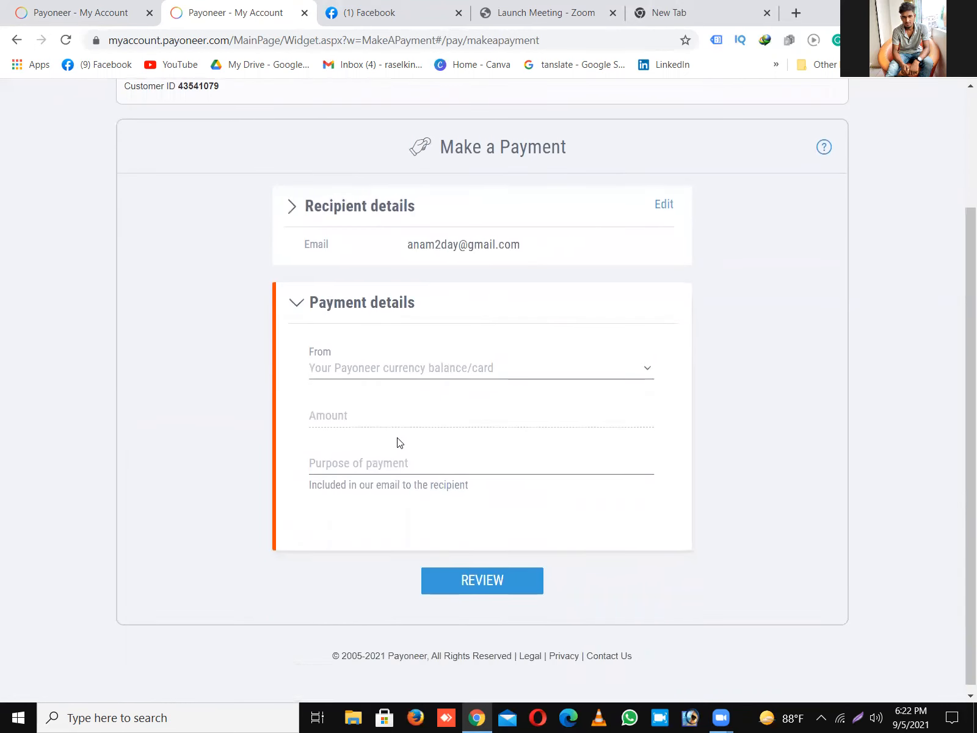
{"action": "left_click", "coordinate": [380, 371]}
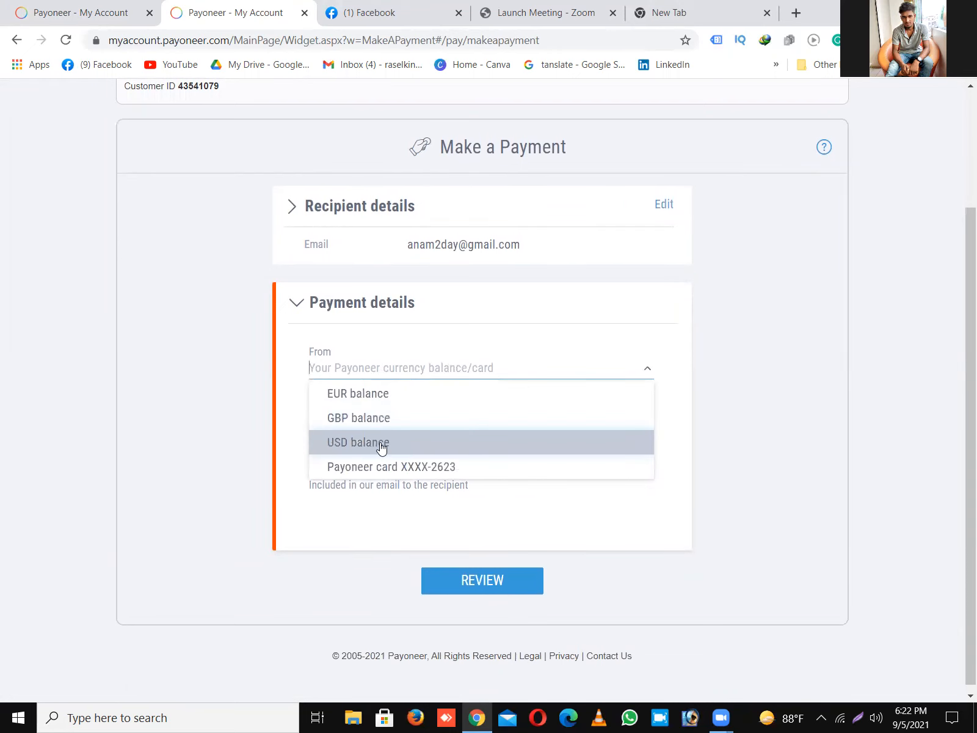
{"action": "left_click", "coordinate": [380, 441]}
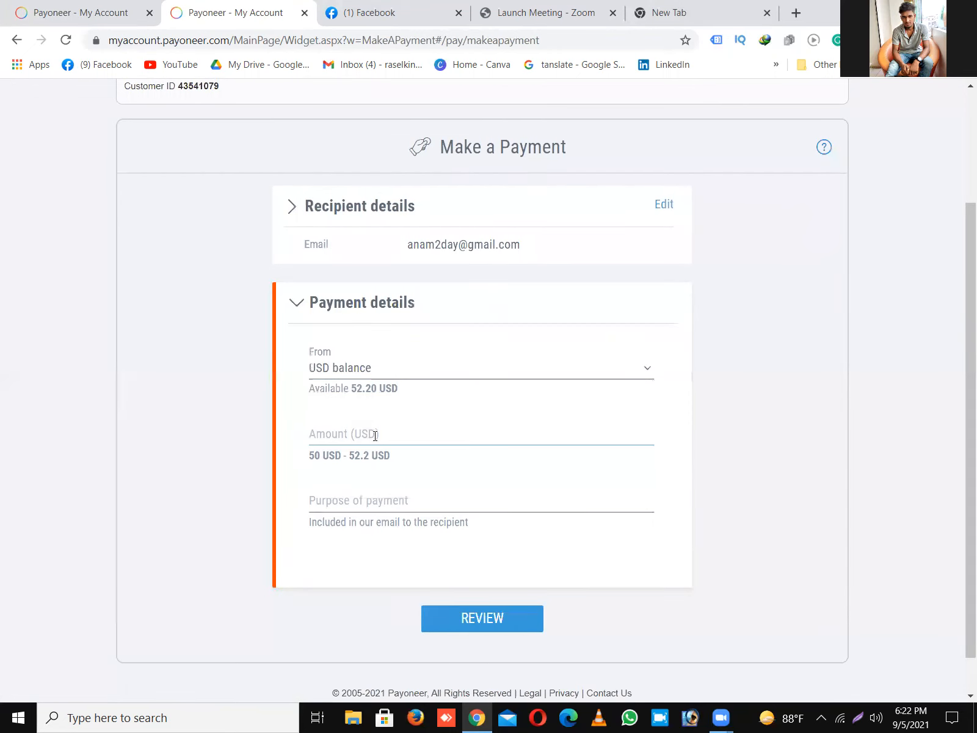
Enter amount 52.20 and purpose 'personal important', then return to the dashboard tab
{"action": "left_click", "coordinate": [375, 436]}
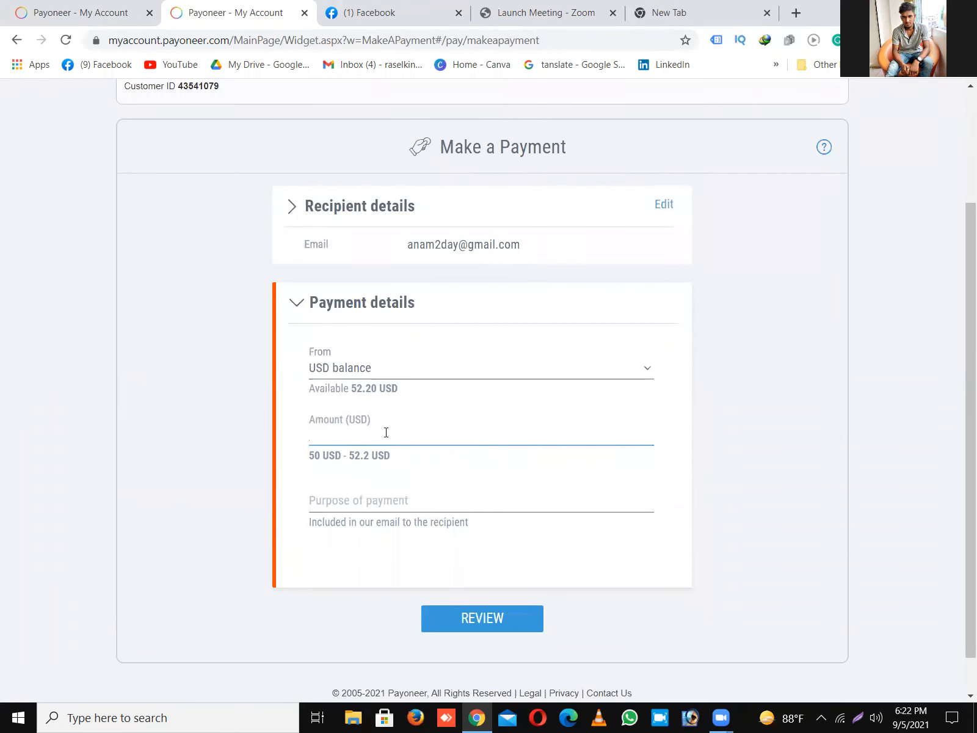
{"action": "type", "text": "52.20"}
{"action": "left_click", "coordinate": [406, 500]}
{"action": "type", "text": "personal important"}
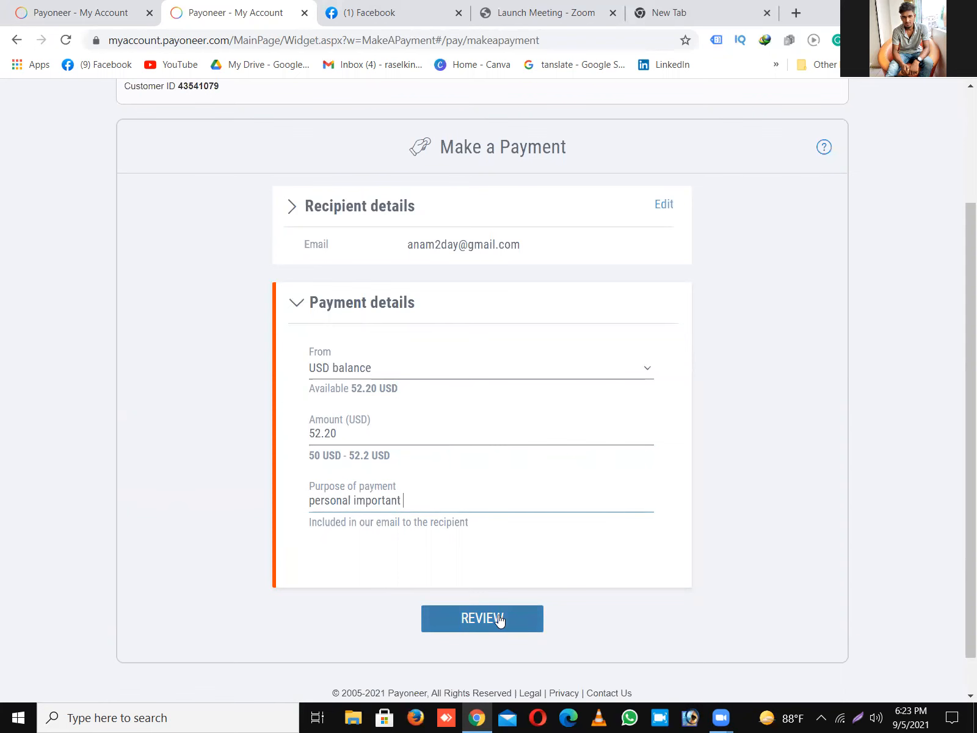
{"action": "left_click", "coordinate": [75, 10]}
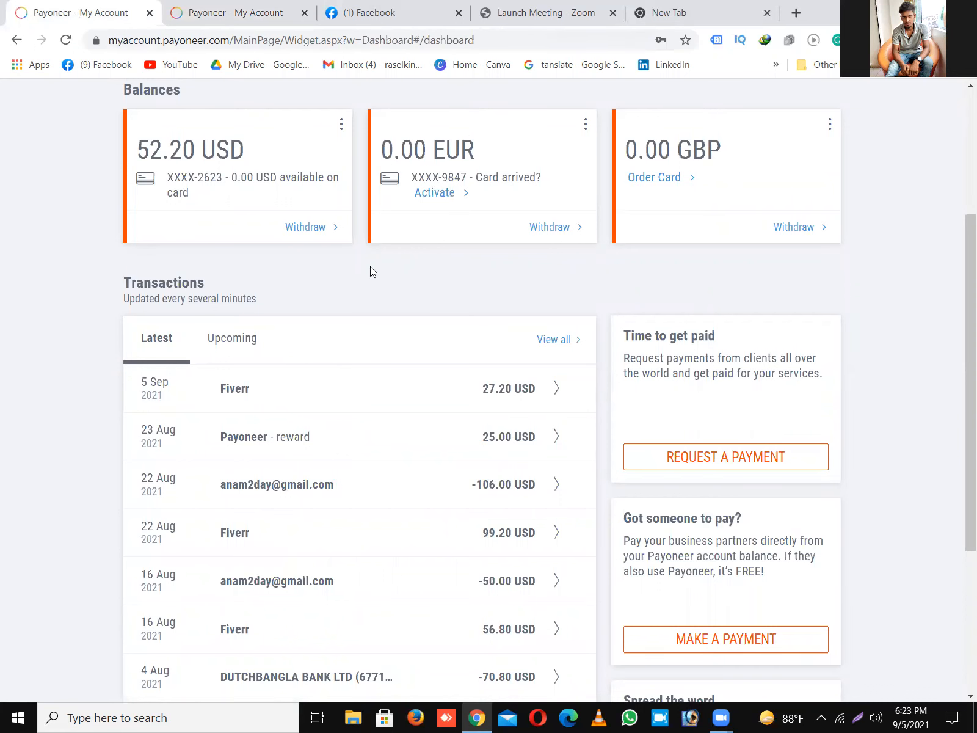
Start a bank withdrawal from the USD balance using the full 52.20 USD, giving 4356.27 BDT
{"action": "scroll", "coordinate": [370, 266], "scroll_direction": "up", "scroll_amount": 2}
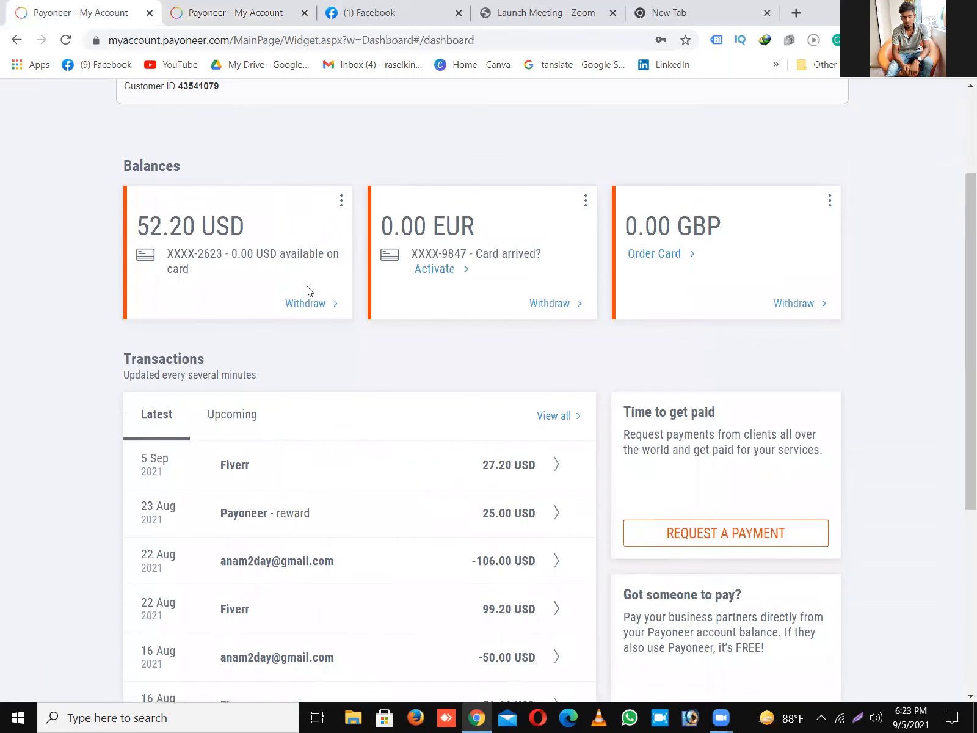
{"action": "left_click", "coordinate": [309, 304]}
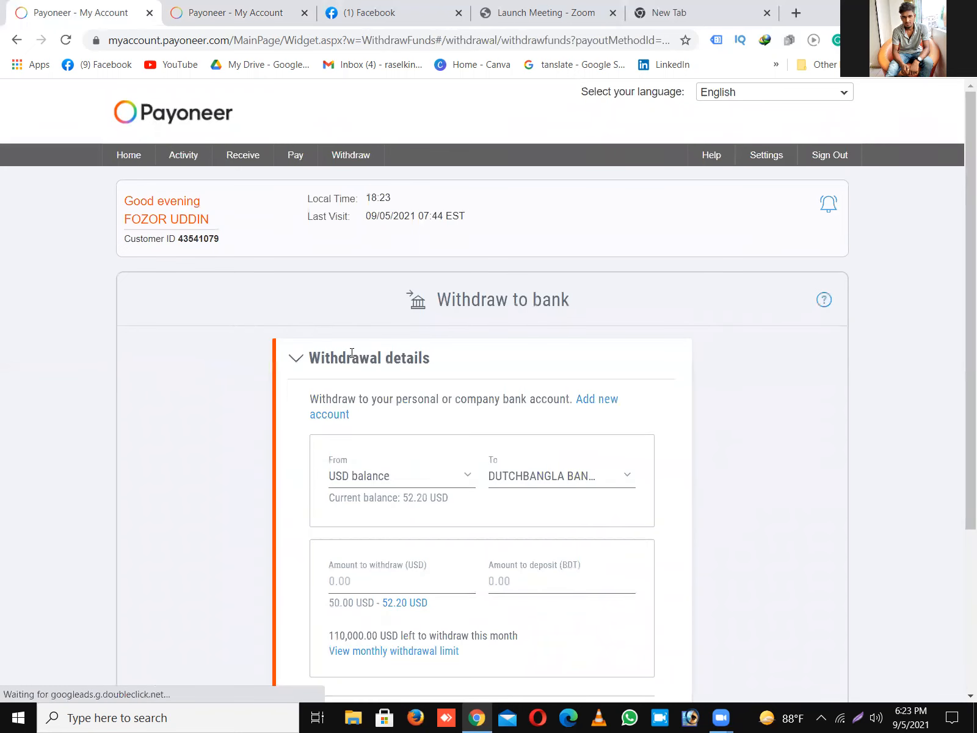
{"action": "scroll", "coordinate": [554, 508], "scroll_direction": "down", "scroll_amount": 1}
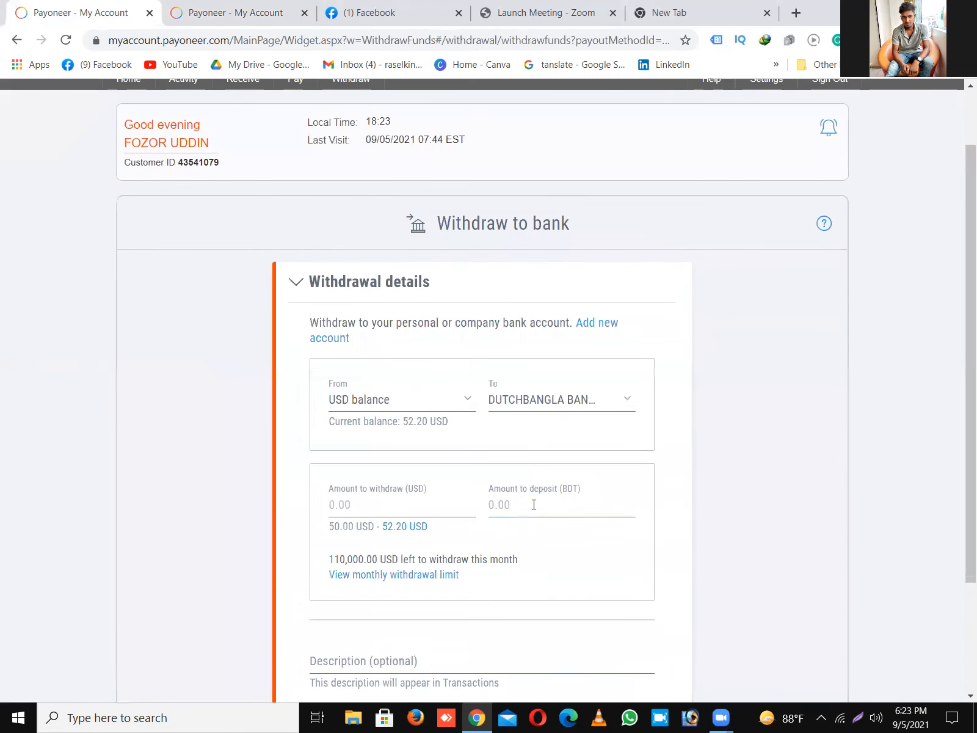
{"action": "left_click", "coordinate": [405, 527]}
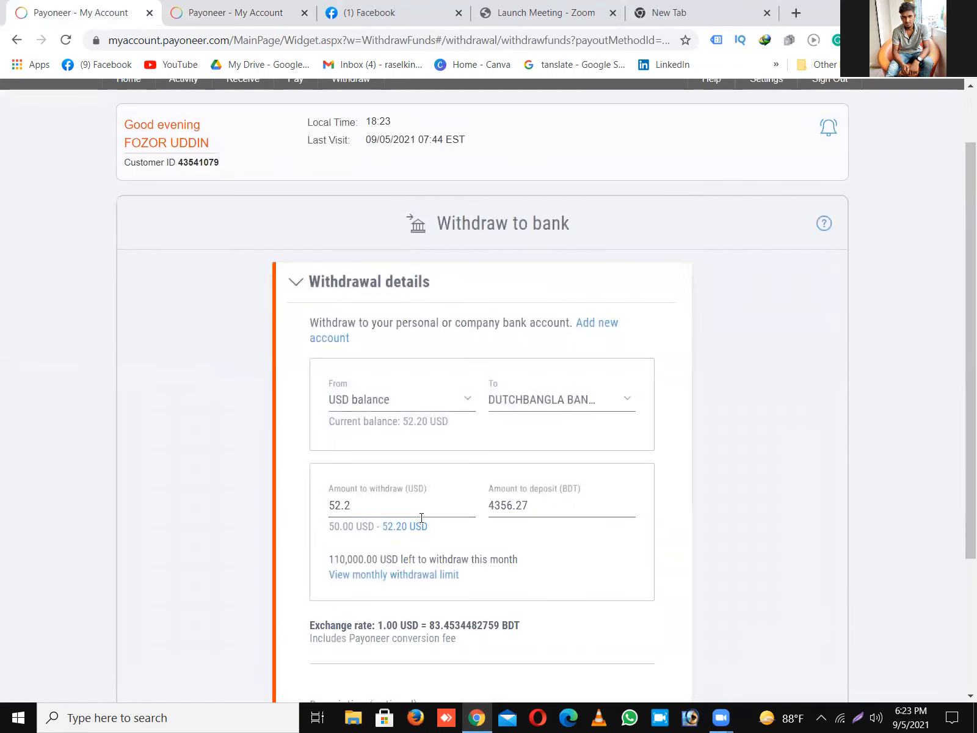
Copy the exchange-rate line shown in the withdrawal form
{"action": "scroll", "coordinate": [470, 519], "scroll_direction": "down", "scroll_amount": 1}
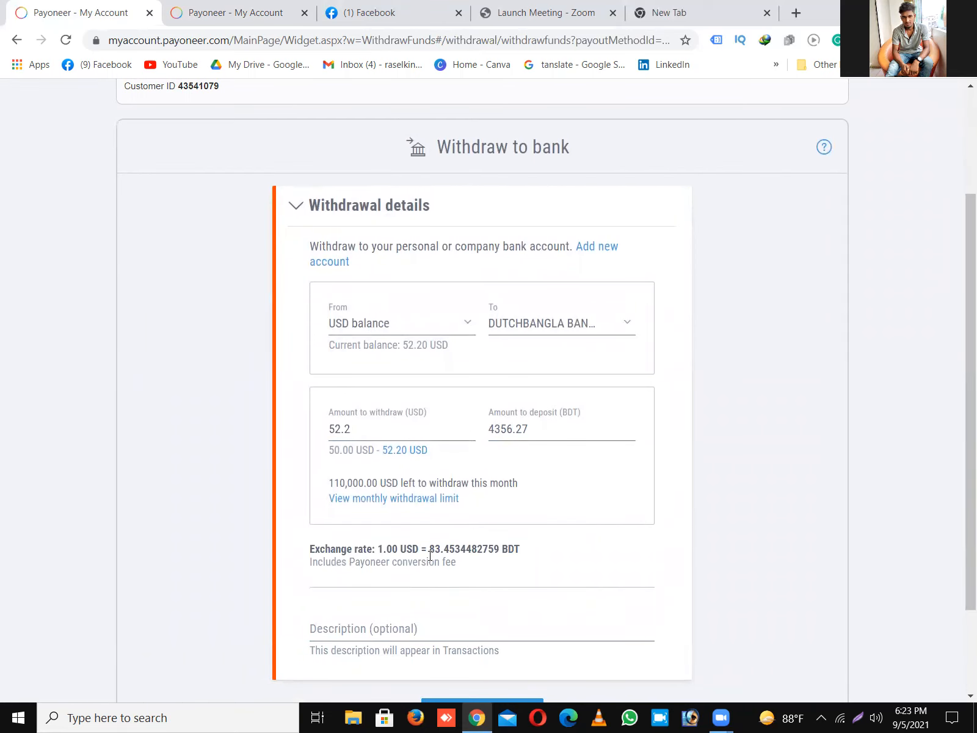
{"action": "left_click_drag", "start_coordinate": [311, 546], "coordinate": [374, 553]}
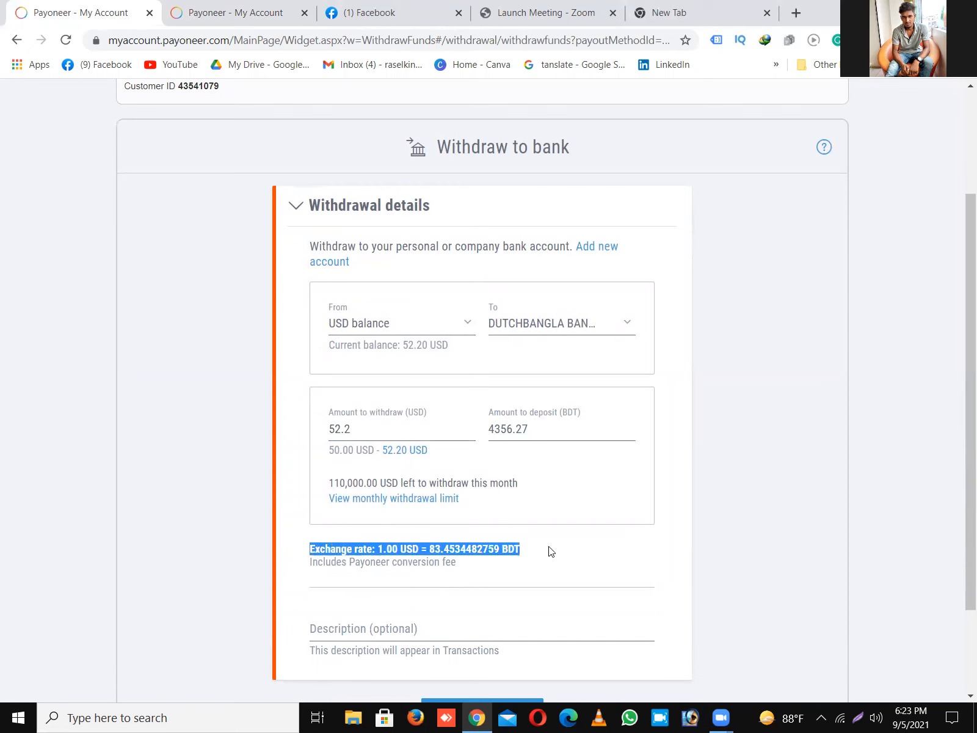
{"action": "left_click", "coordinate": [478, 548]}
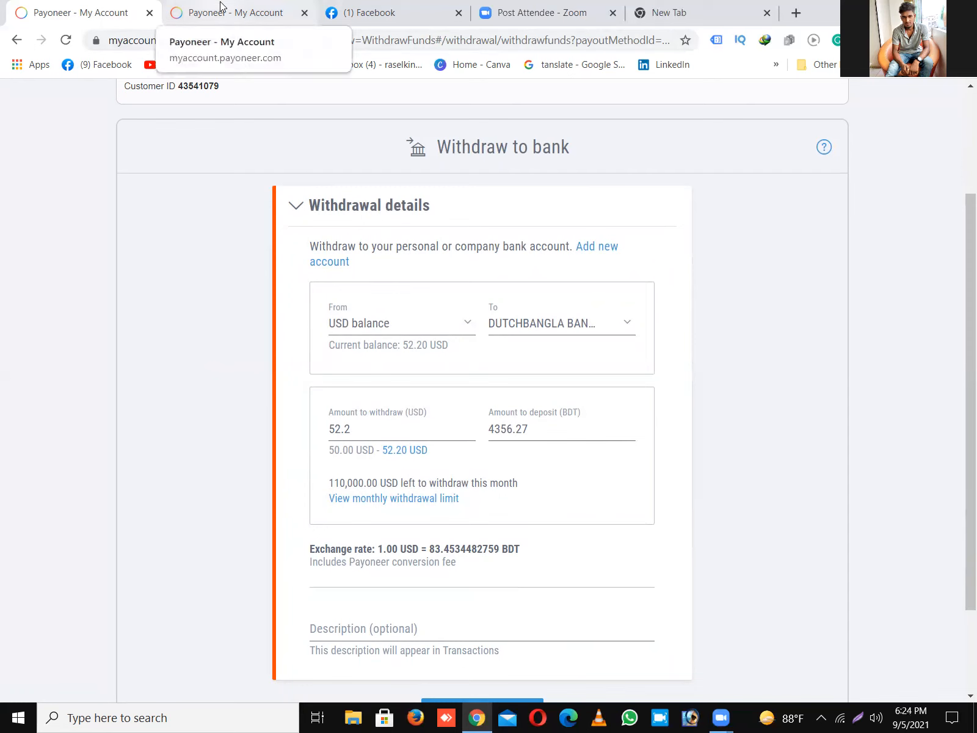
{"action": "triple_click", "coordinate": [347, 550]}
{"action": "right_click", "coordinate": [364, 557]}
{"action": "left_click", "coordinate": [377, 562]}
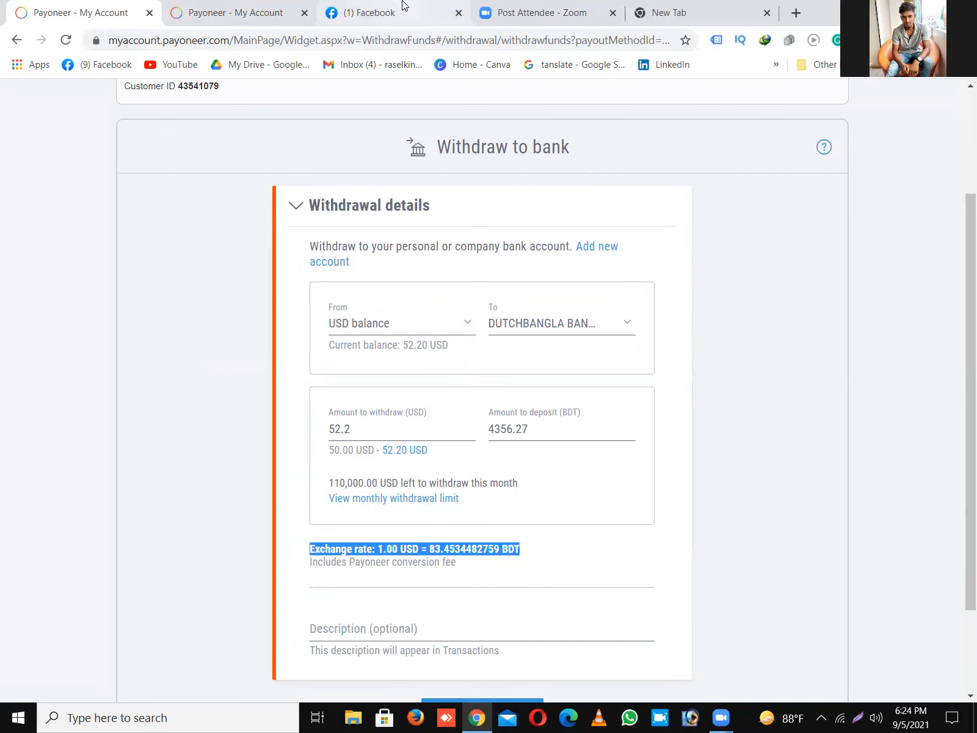
Send '1.00 USD = 83.4534482759 BDT' in the Messenger chat, then return to the Payoneer payment tab
{"action": "left_click", "coordinate": [402, 6]}
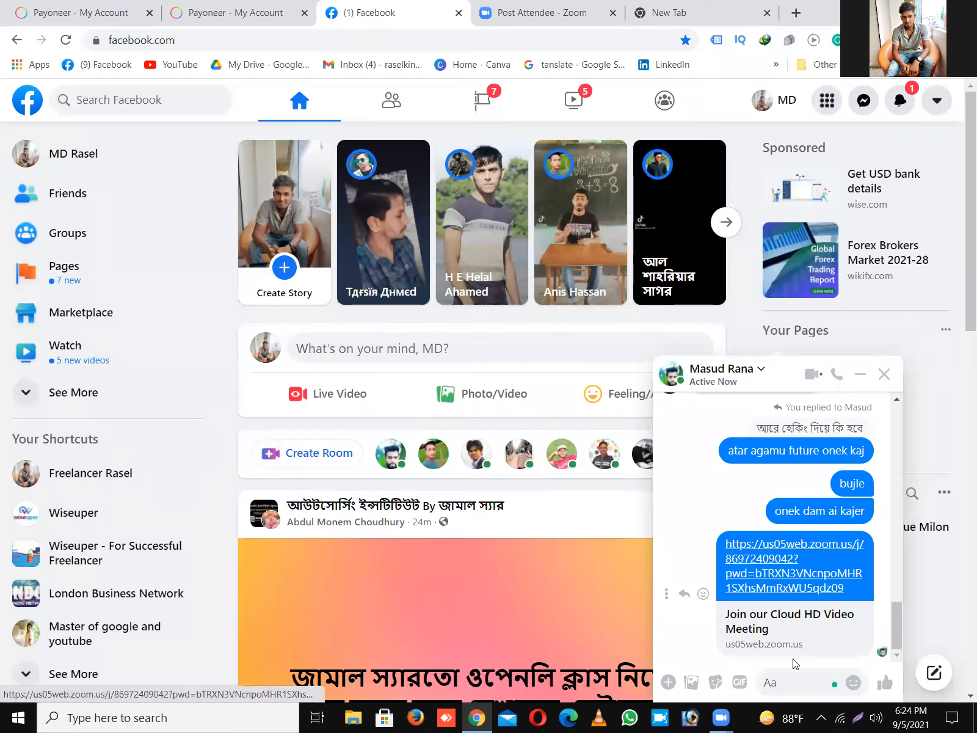
{"action": "right_click", "coordinate": [795, 679]}
{"action": "left_click", "coordinate": [809, 532]}
{"action": "key", "text": "Return"}
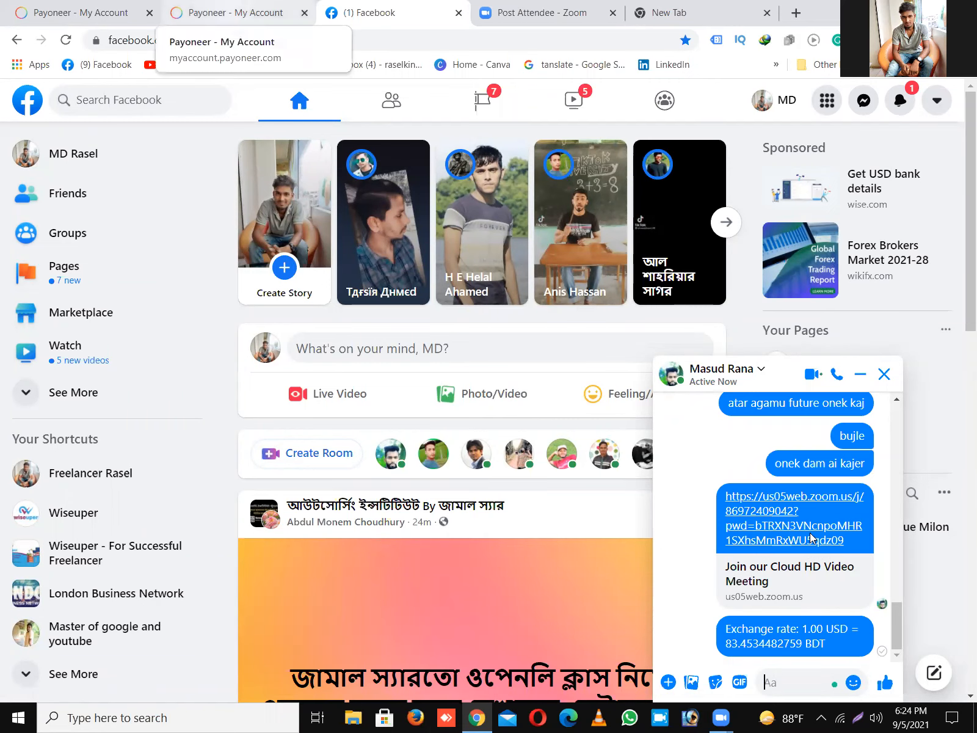
{"action": "left_click", "coordinate": [233, 14]}
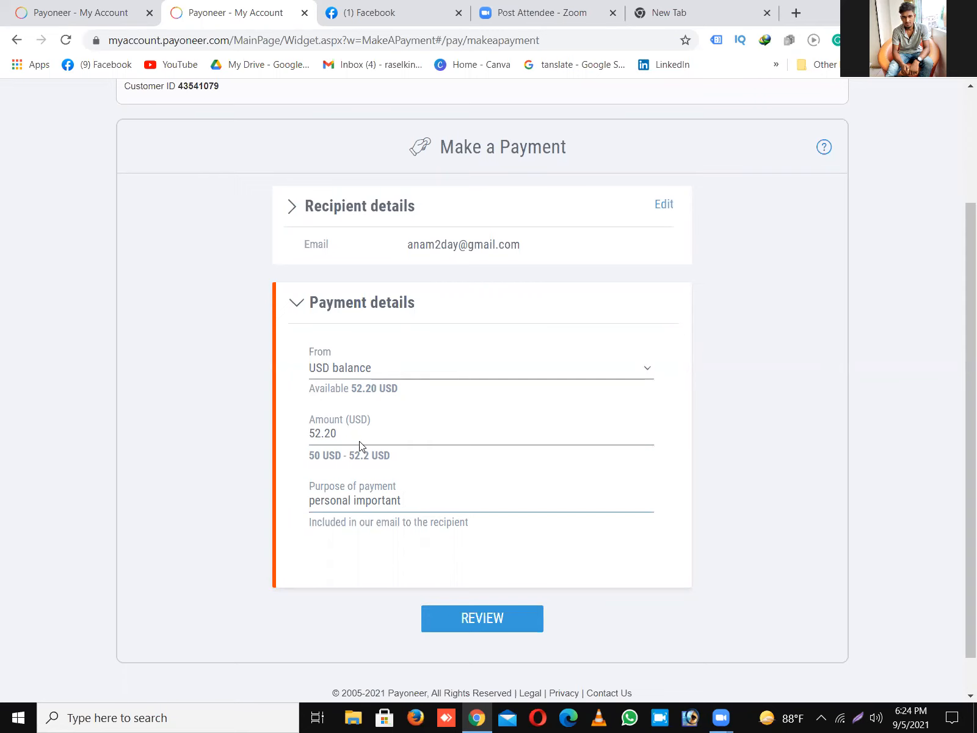
Review the 52.20 USD payment, confirm its details, and pay
{"action": "left_click", "coordinate": [501, 616]}
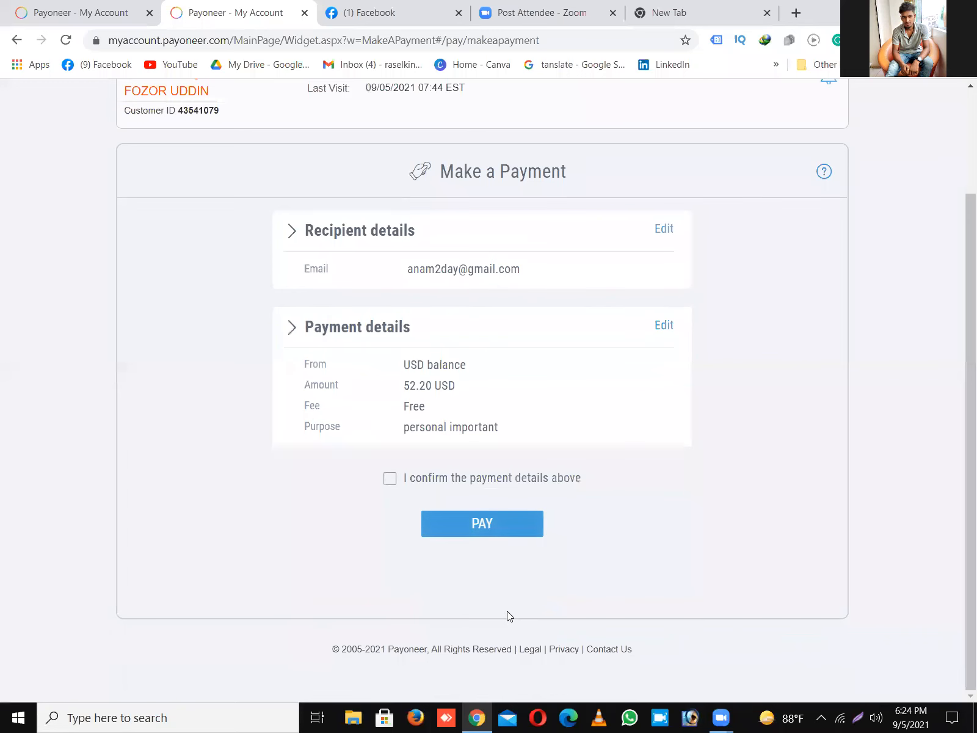
{"action": "left_click", "coordinate": [422, 477]}
{"action": "left_click", "coordinate": [449, 523]}
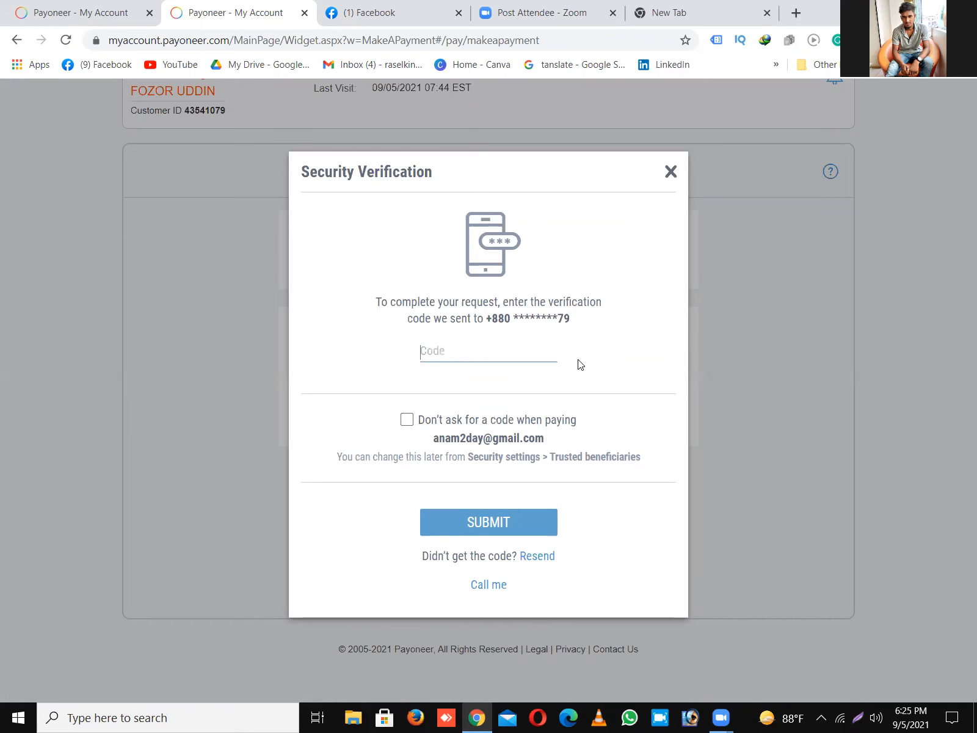
Enter the SMS verification code, stop requiring codes for this recipient, and submit
{"action": "left_click", "coordinate": [540, 415]}
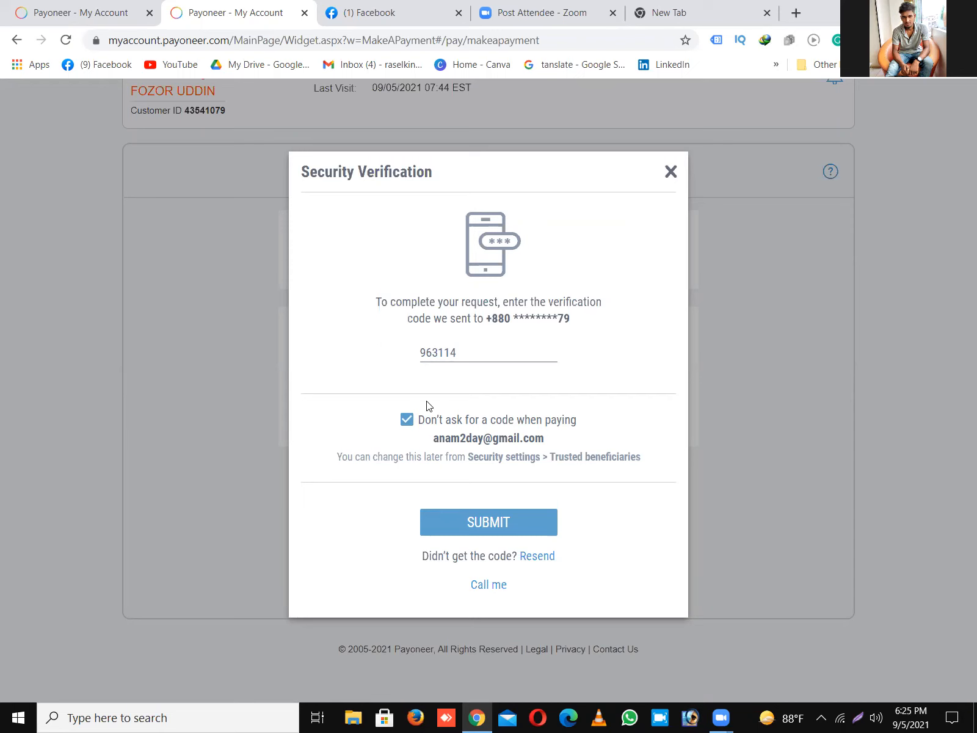
{"action": "left_click", "coordinate": [500, 519]}
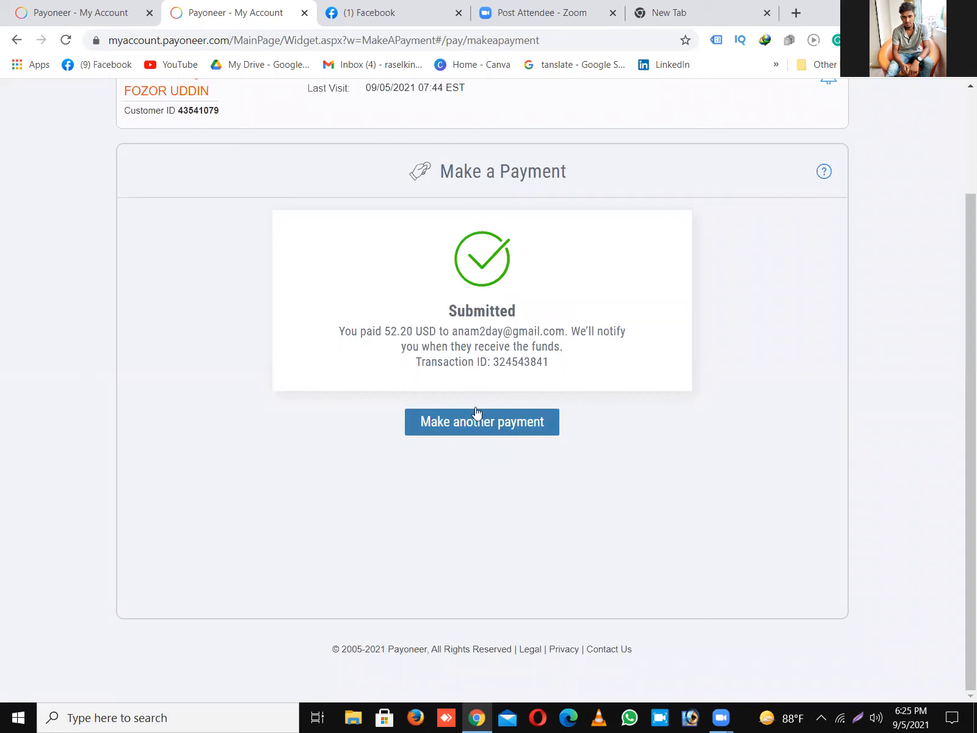
{"action": "left_click_drag", "start_coordinate": [450, 331], "coordinate": [580, 333]}
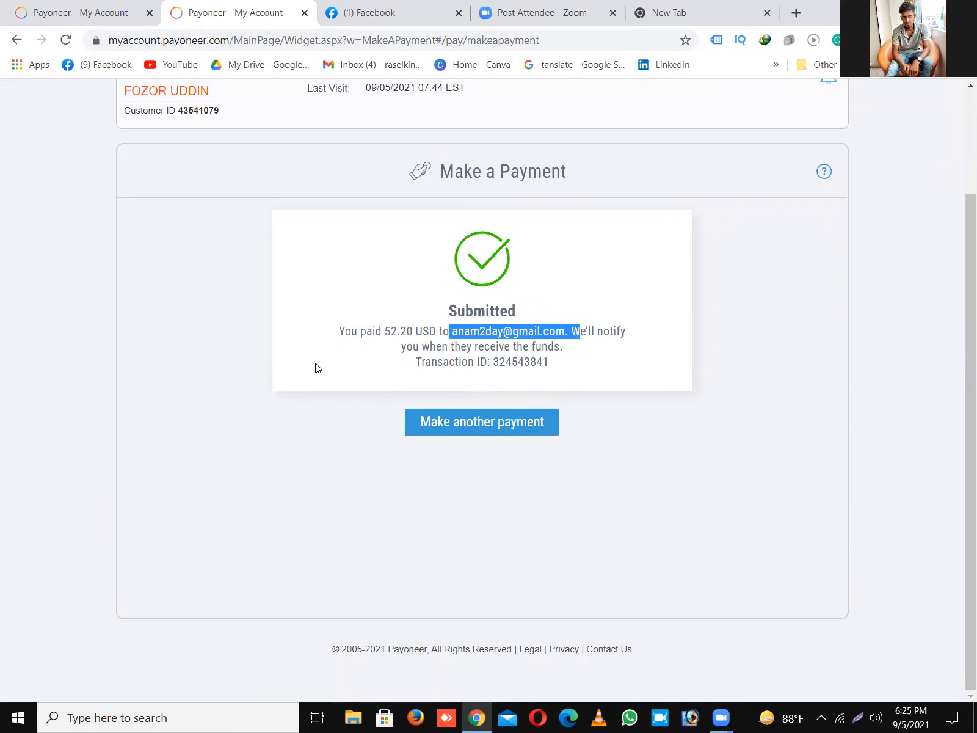
{"action": "scroll", "coordinate": [315, 367], "scroll_direction": "up", "scroll_amount": 3}
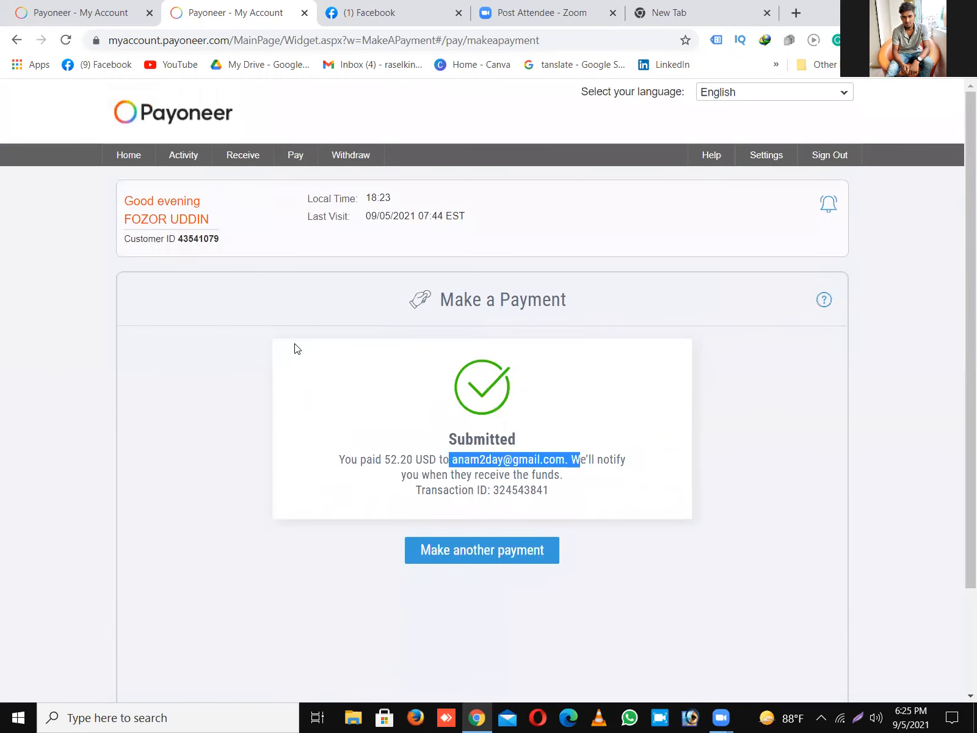
{"action": "mouse_move", "coordinate": [299, 158]}
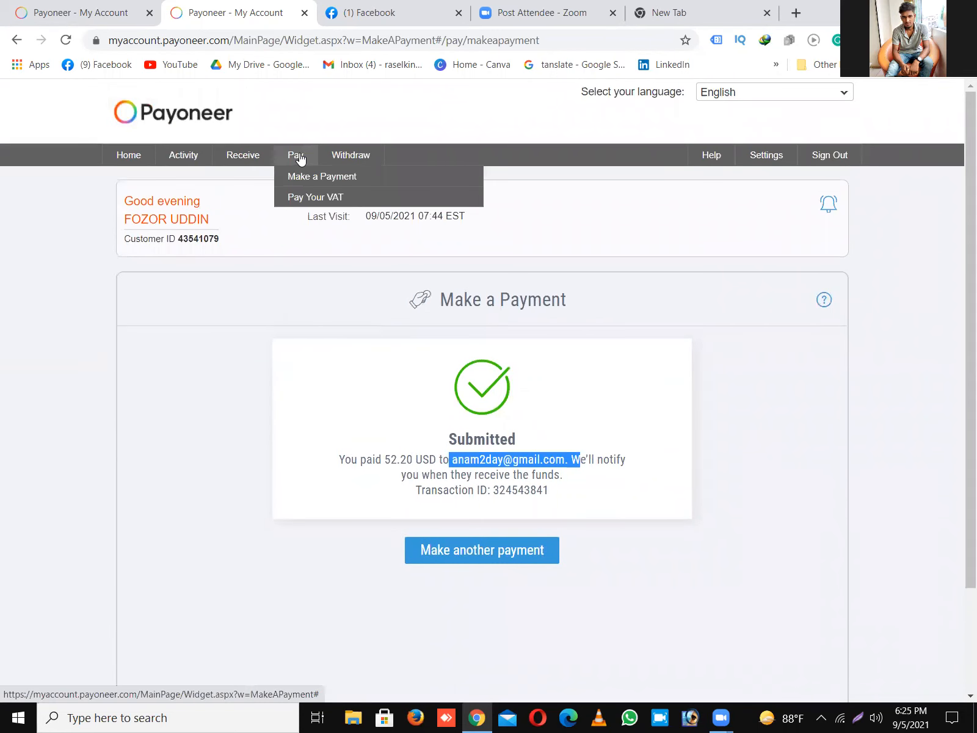